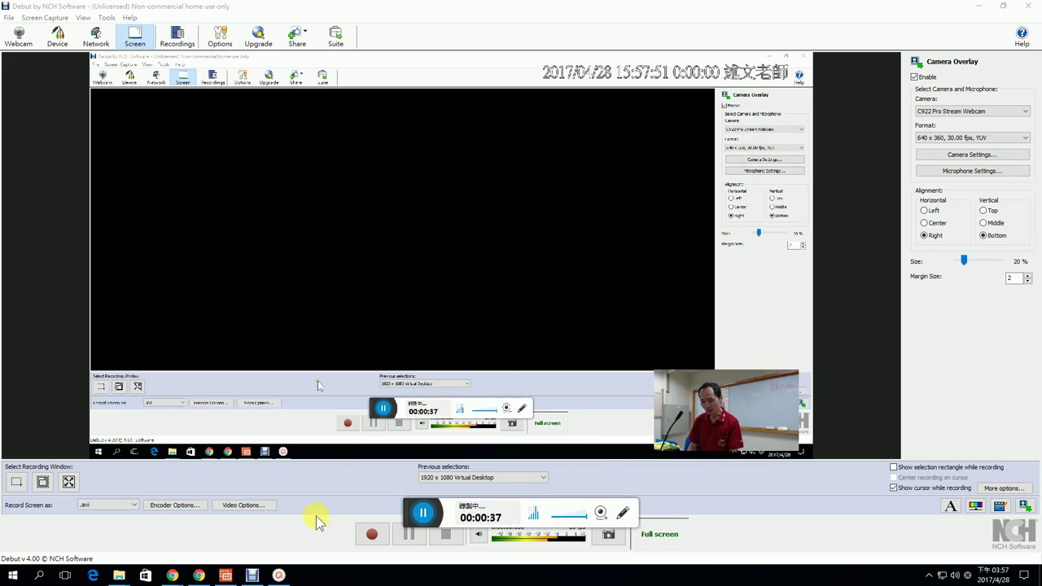
left_click(279, 575)
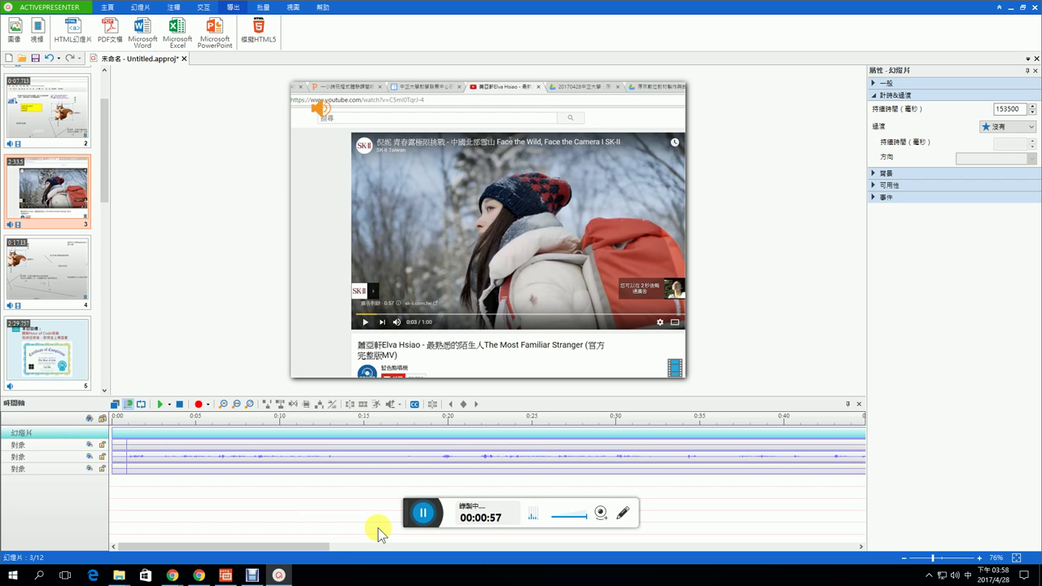
left_click(253, 576)
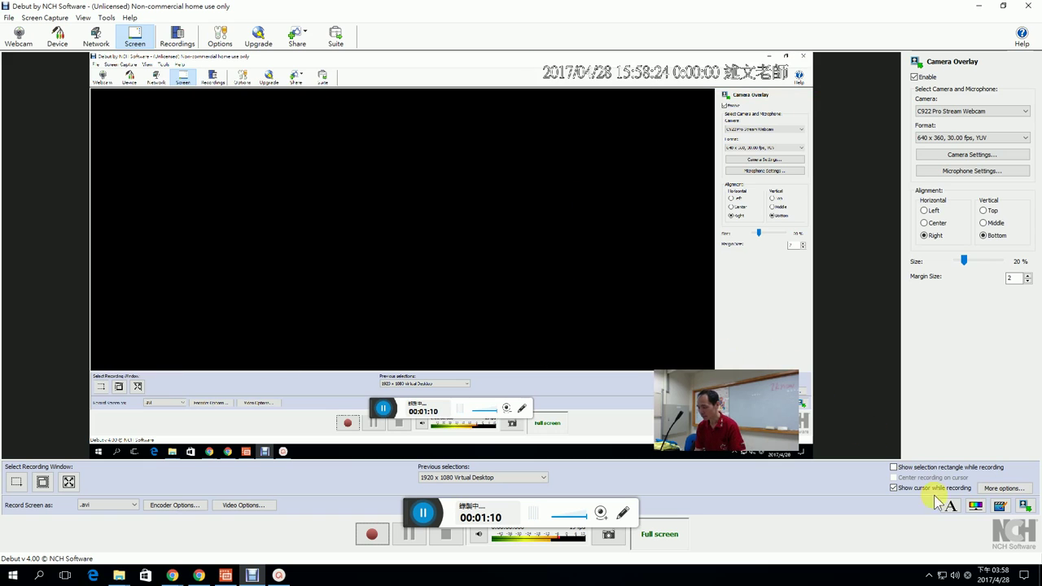
- Examine the text caption settings, including the placeholder codes for date, time and recording duration
left_click(950, 506)
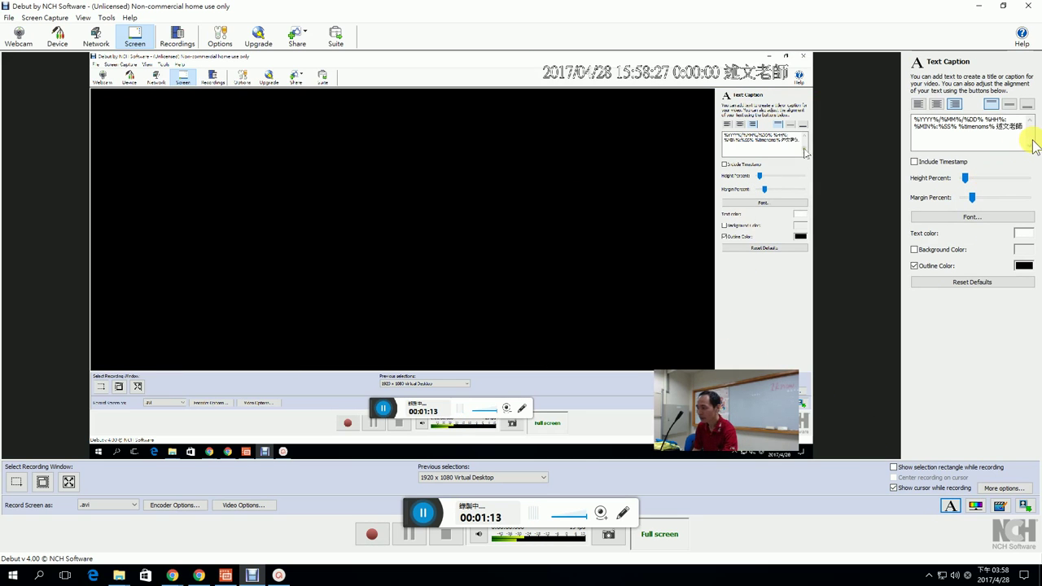
mouse_move(1032, 146)
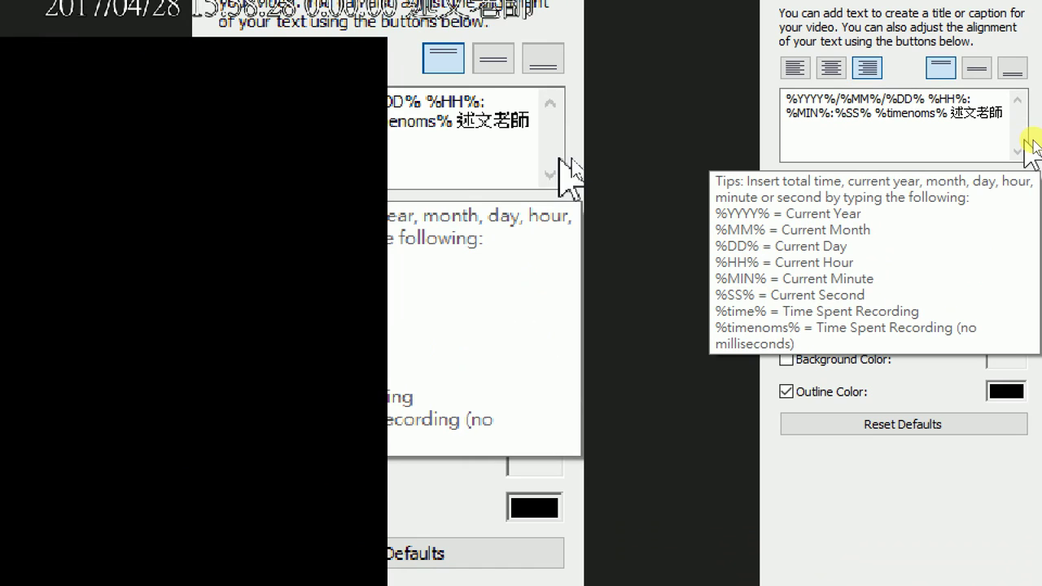
left_click(1003, 127)
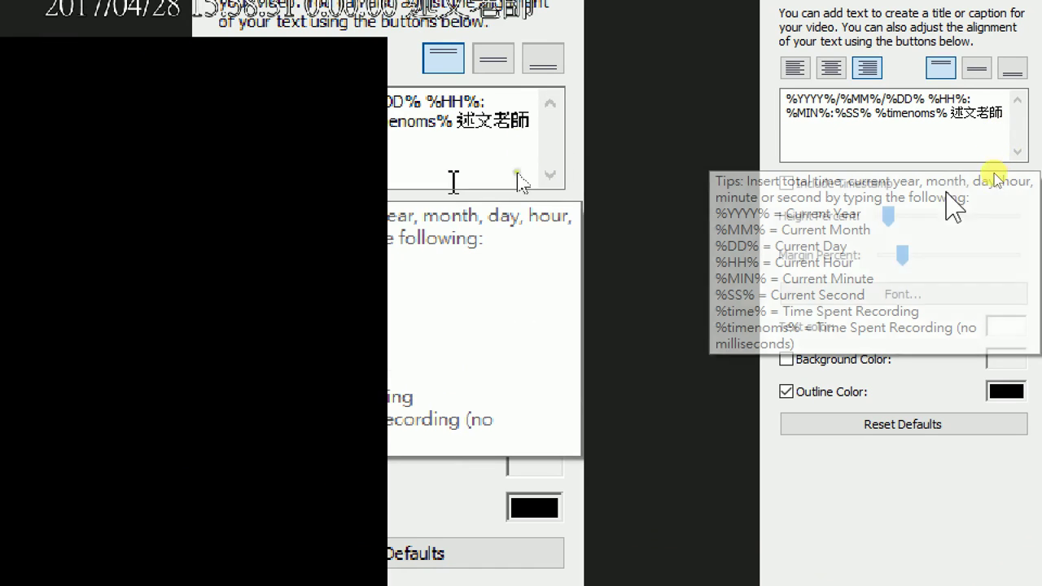
left_click(895, 105)
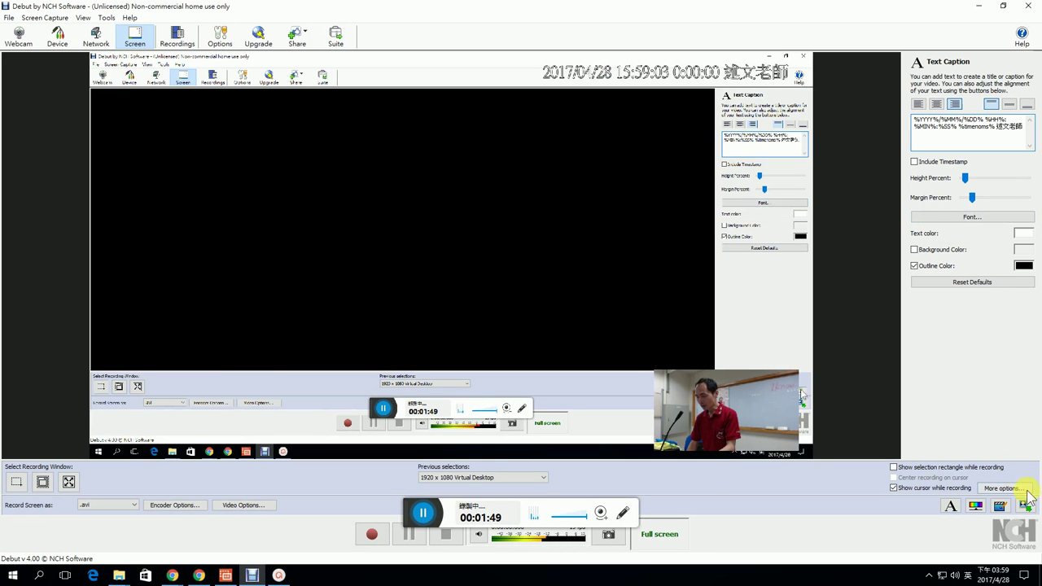
- Examine the camera overlay settings, checking the available webcams and video formats without changing them
left_click(1027, 508)
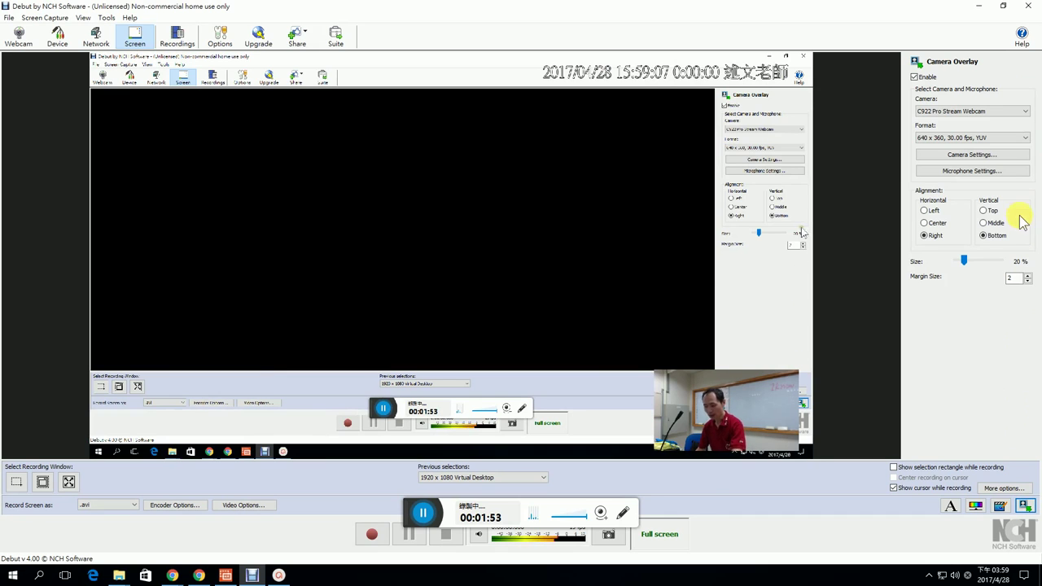
left_click(1016, 111)
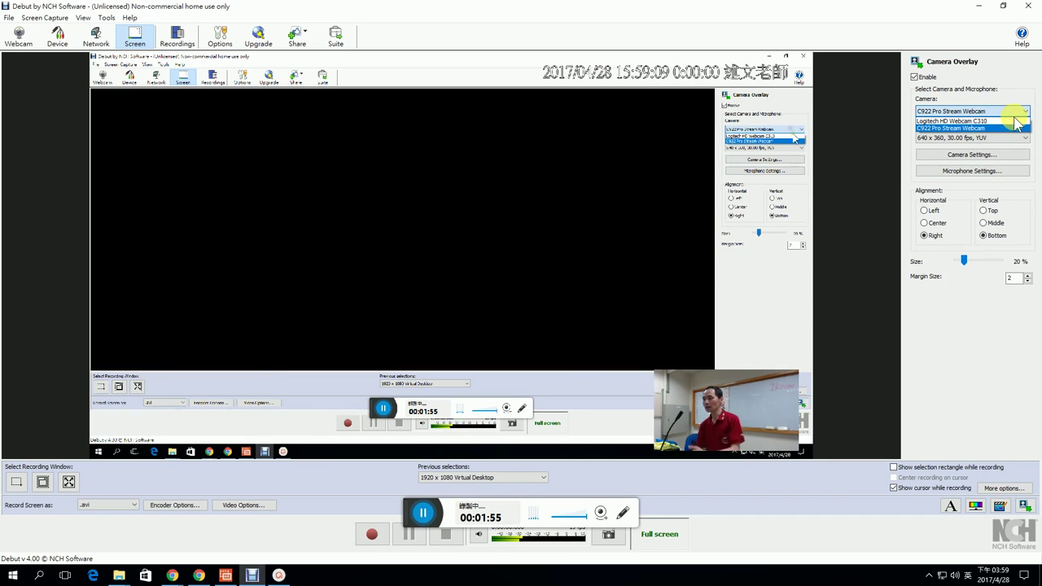
left_click(1018, 69)
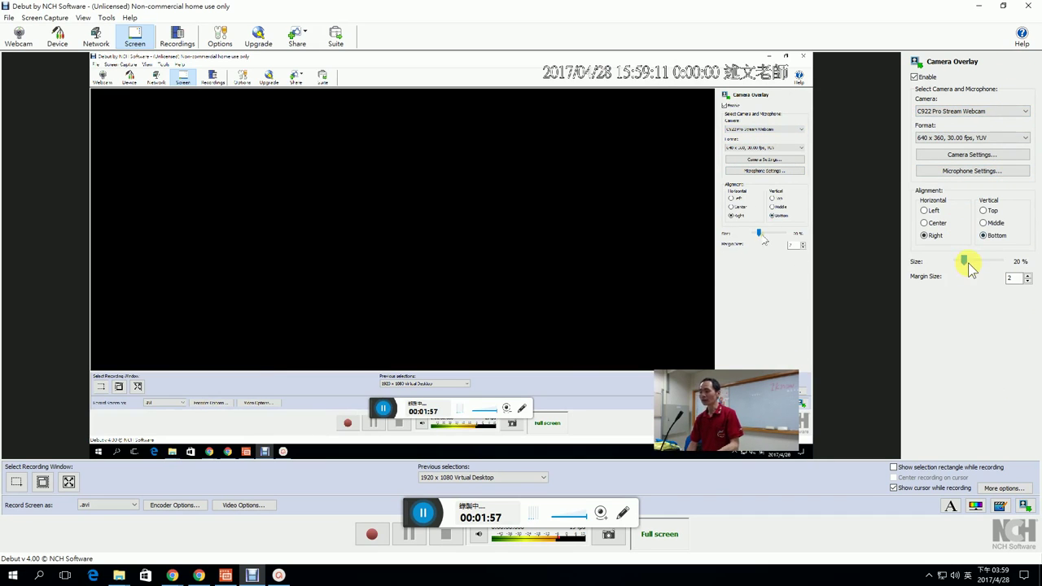
left_click(996, 137)
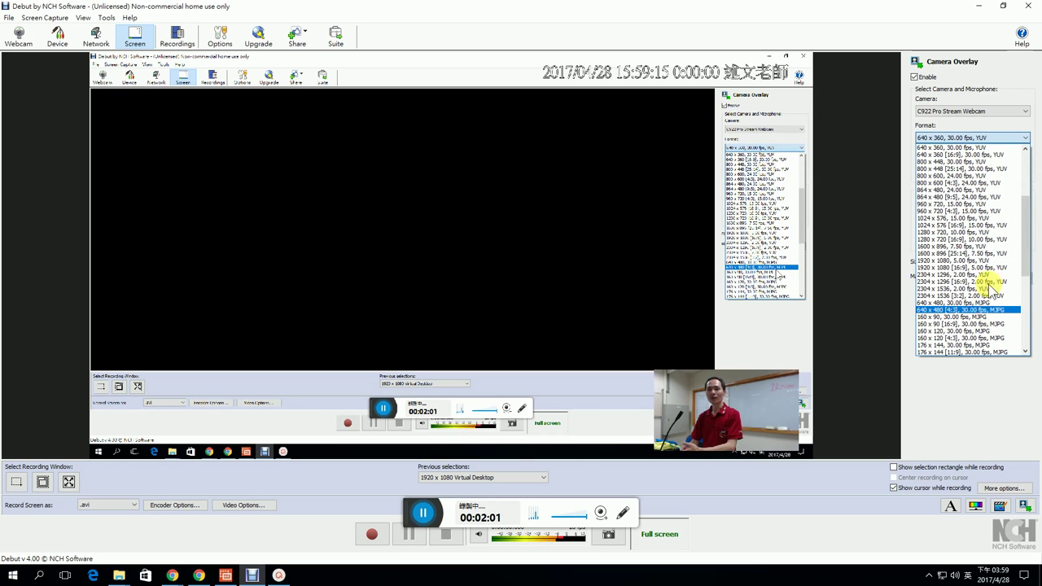
left_click(953, 411)
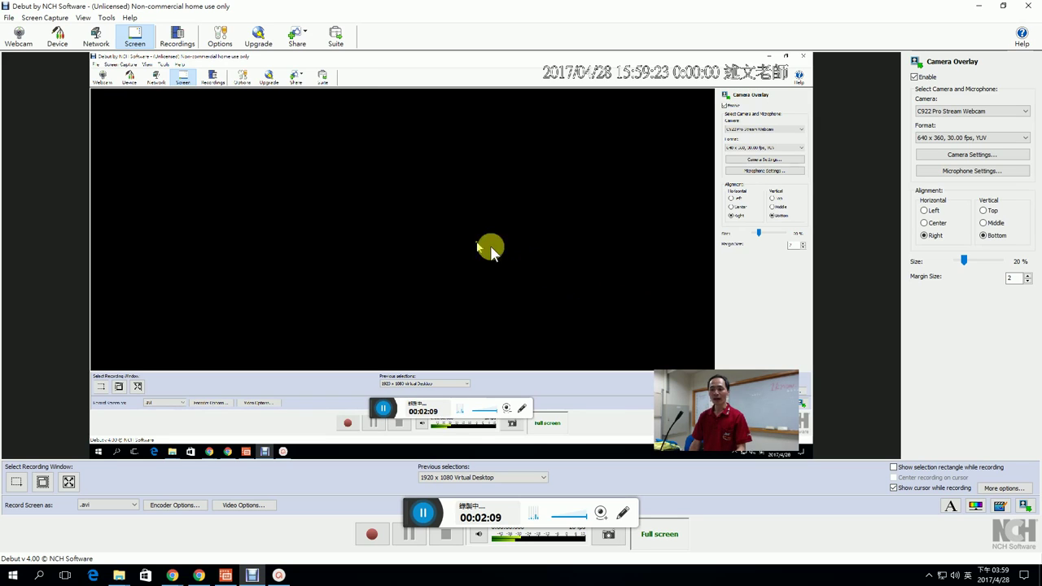
- Review the hot-key, record and output options, then close the options without changes
left_click(219, 34)
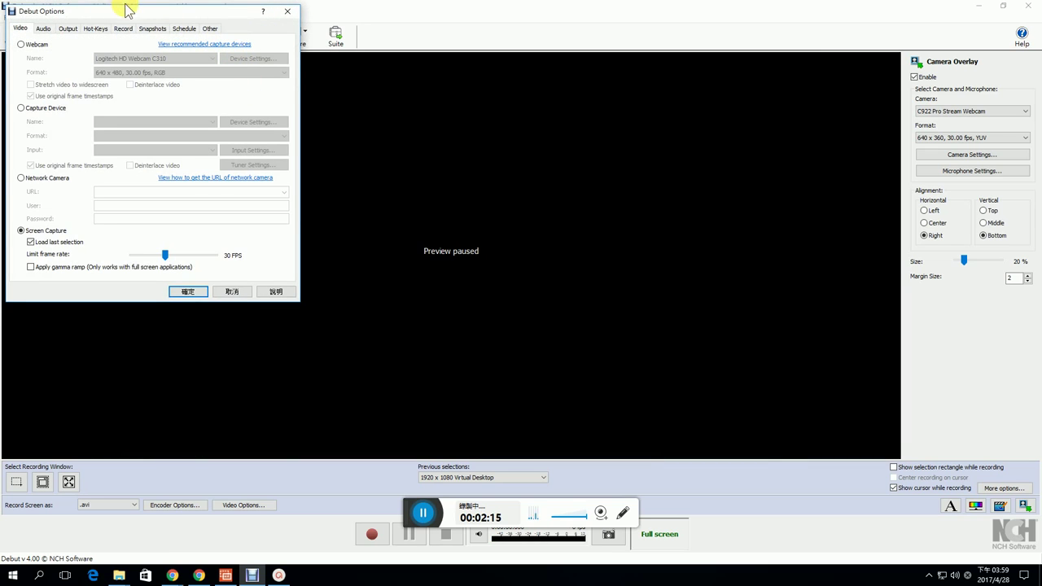
left_click_drag(128, 10, 376, 90)
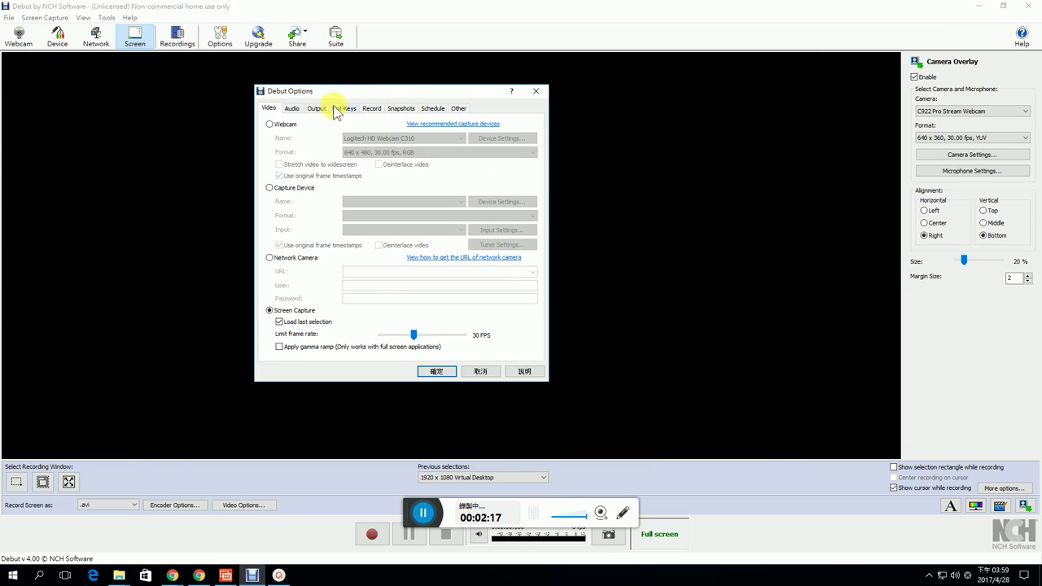
left_click(345, 109)
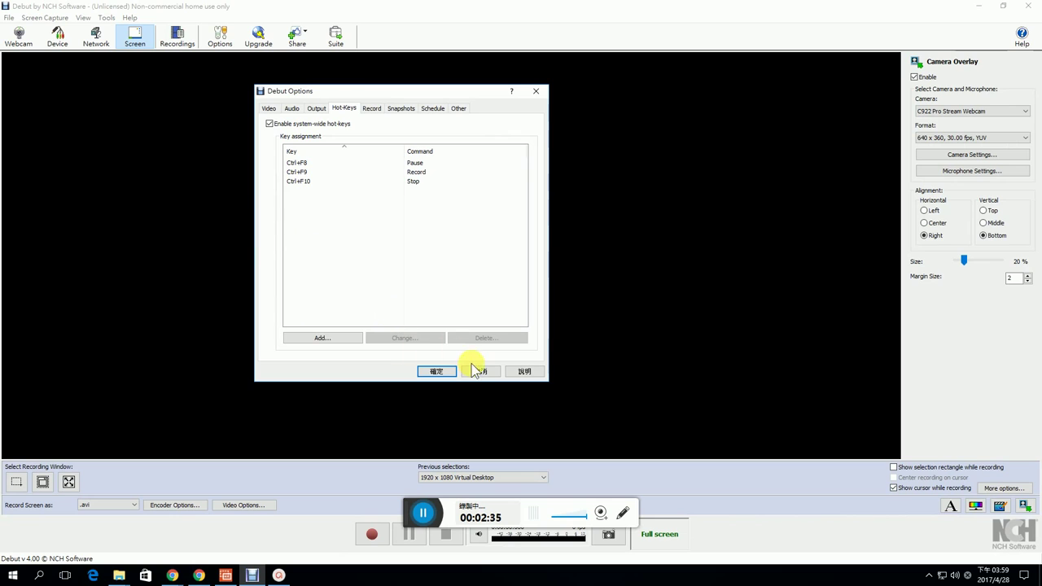
left_click(371, 109)
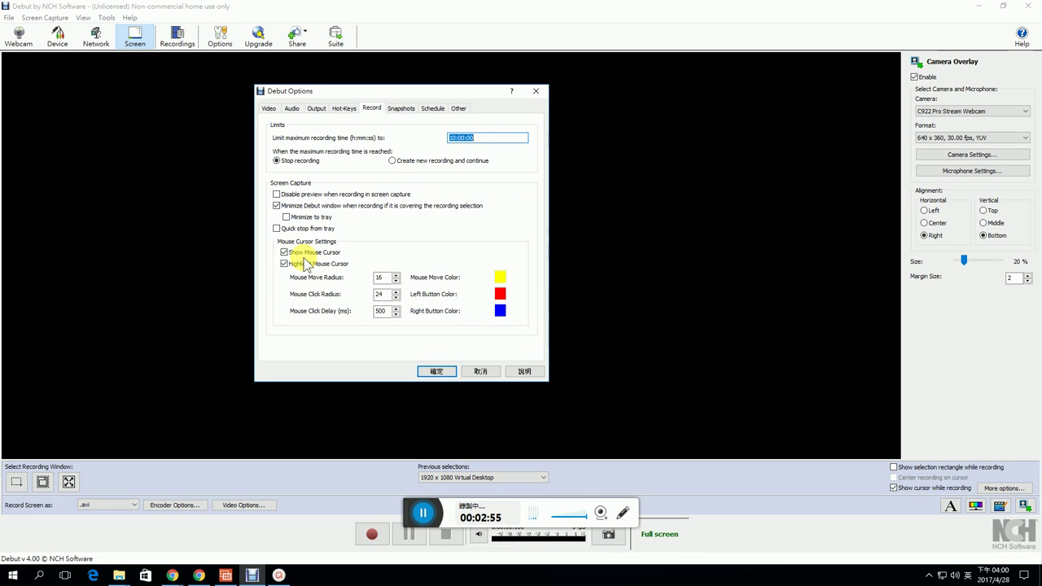
left_click(316, 109)
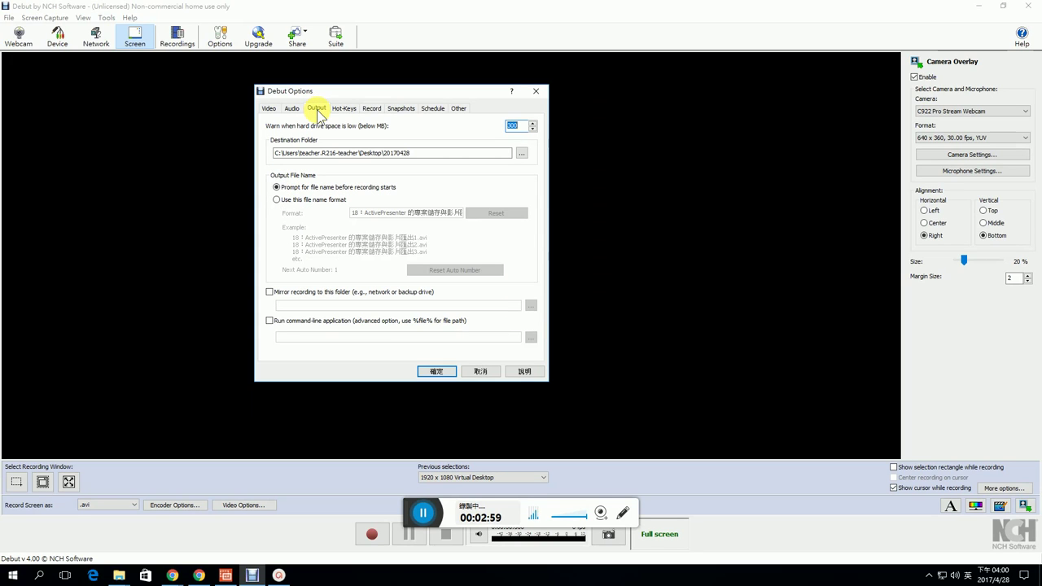
left_click(370, 534)
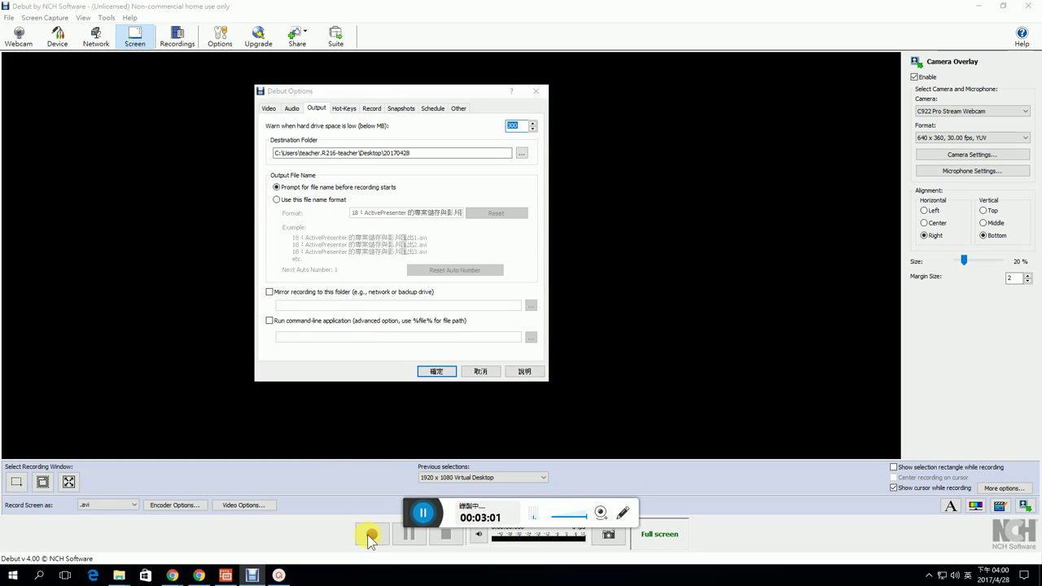
left_click(480, 371)
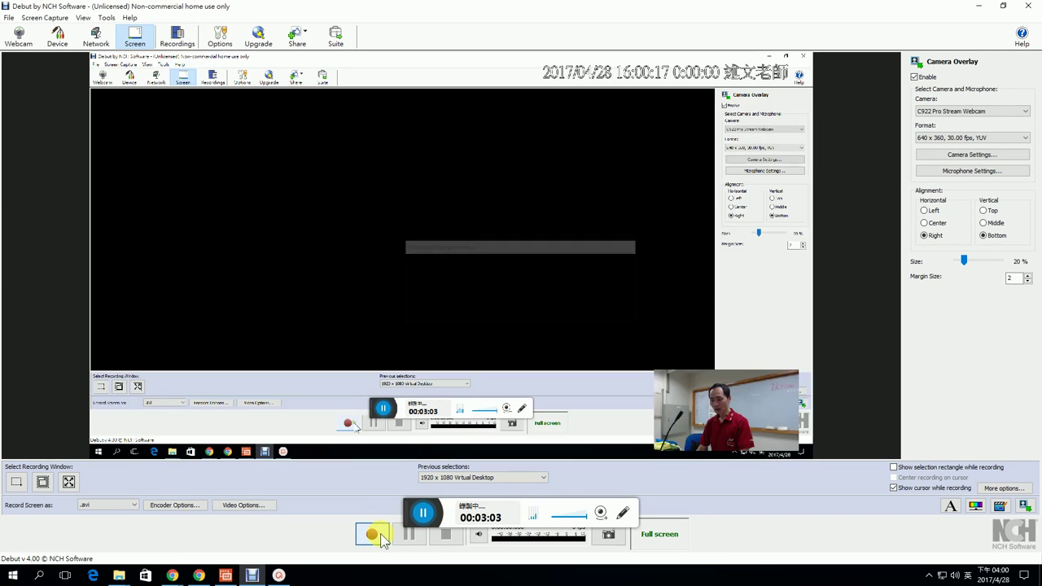
- Bring up and dismiss the new recording's file name prompt, and check the output options for the destination folder and file naming
left_click(380, 533)
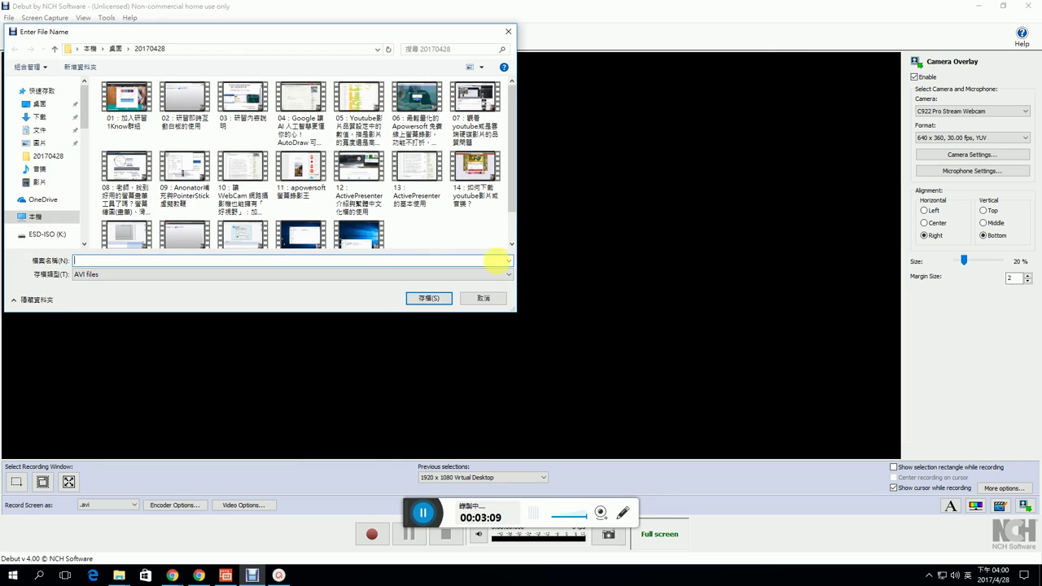
left_click(485, 297)
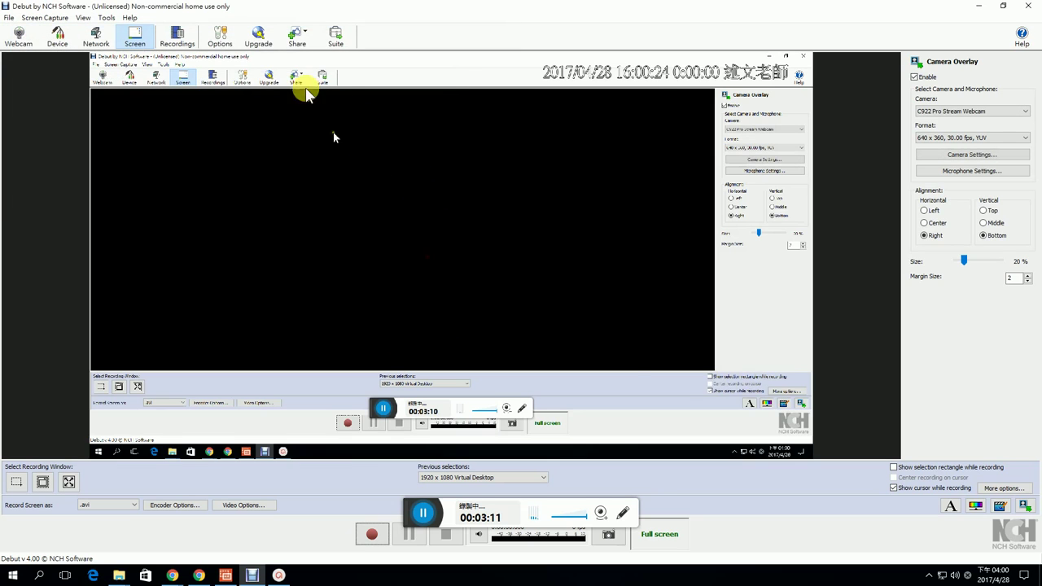
left_click(220, 36)
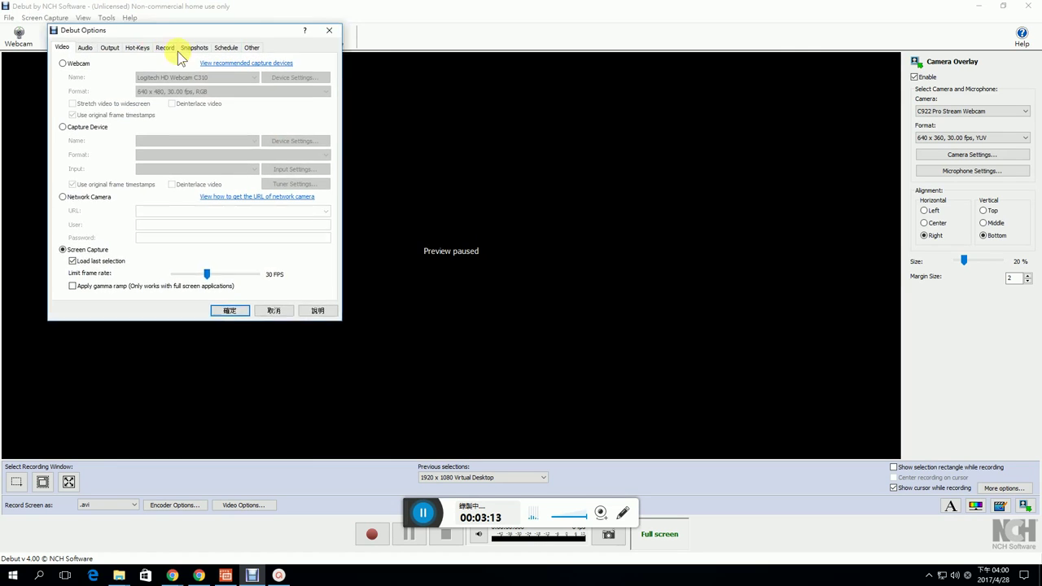
left_click(284, 133)
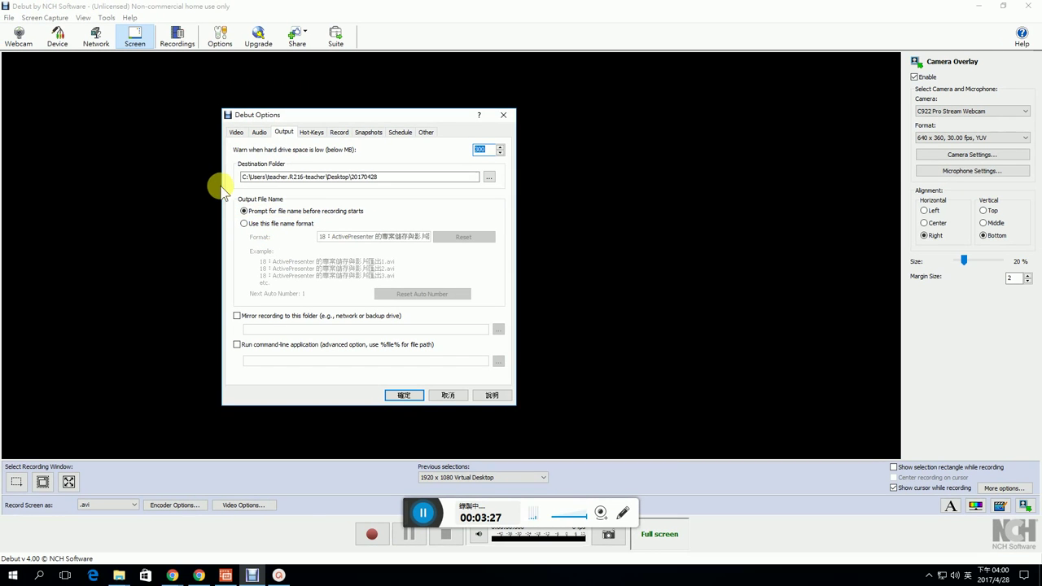
left_click(503, 116)
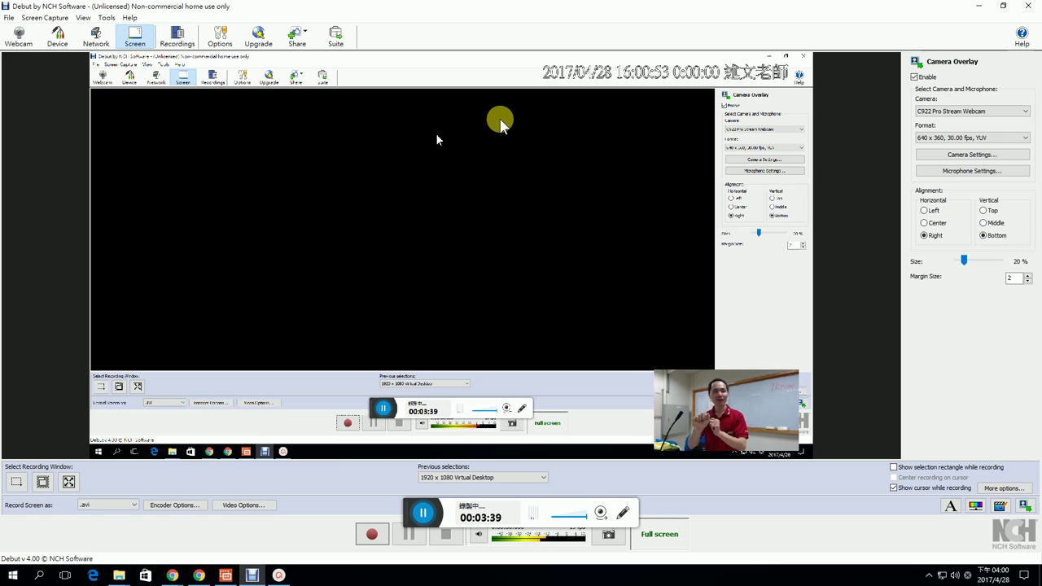
- Switch to the 20170428 folder in File Explorer, open video 14 in a maximized Movies & TV player, and close the player
left_click(119, 576)
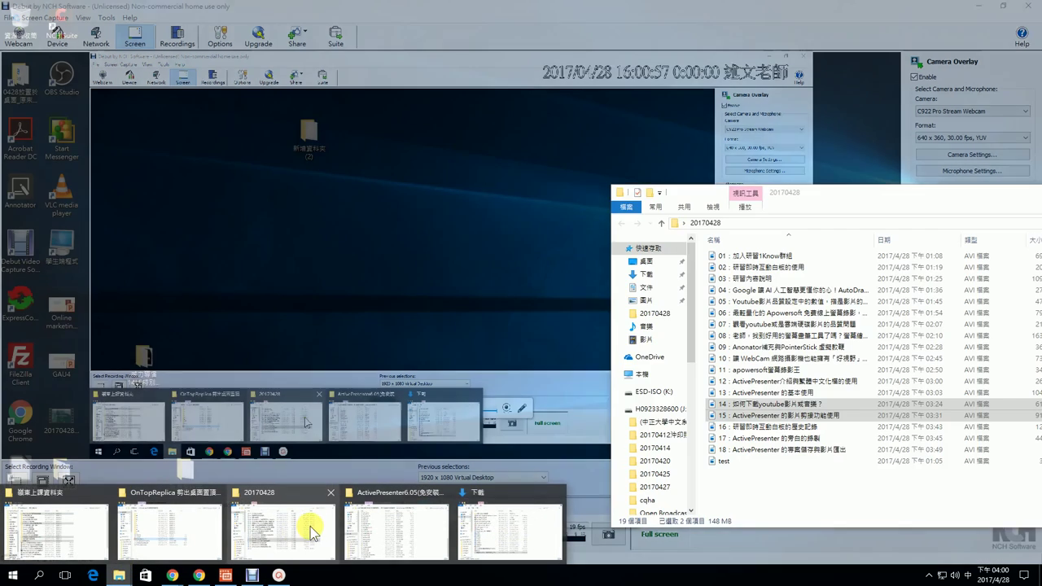
left_click(309, 531)
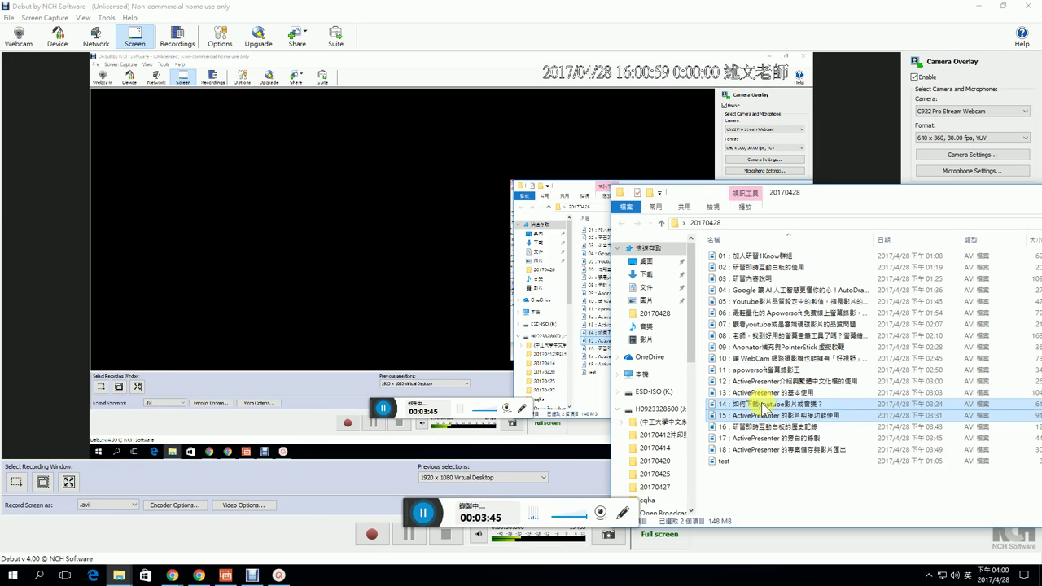
double_click(762, 404)
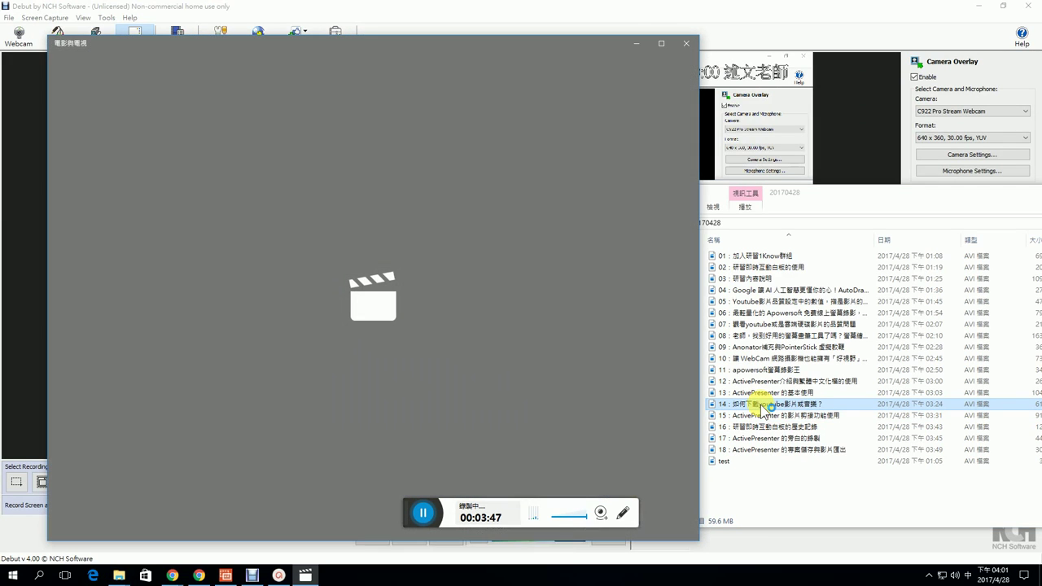
left_click(661, 43)
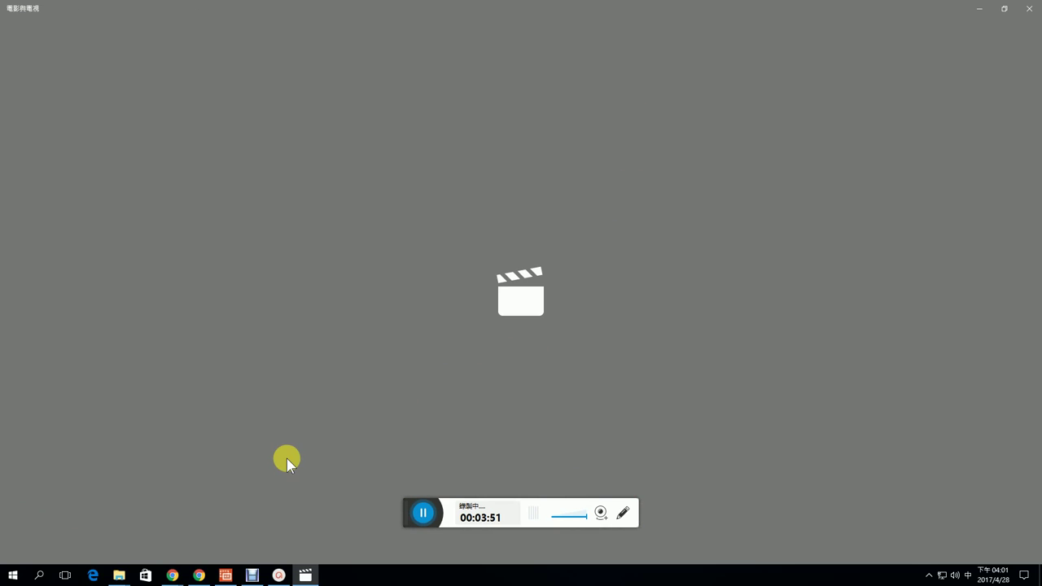
left_click(1028, 12)
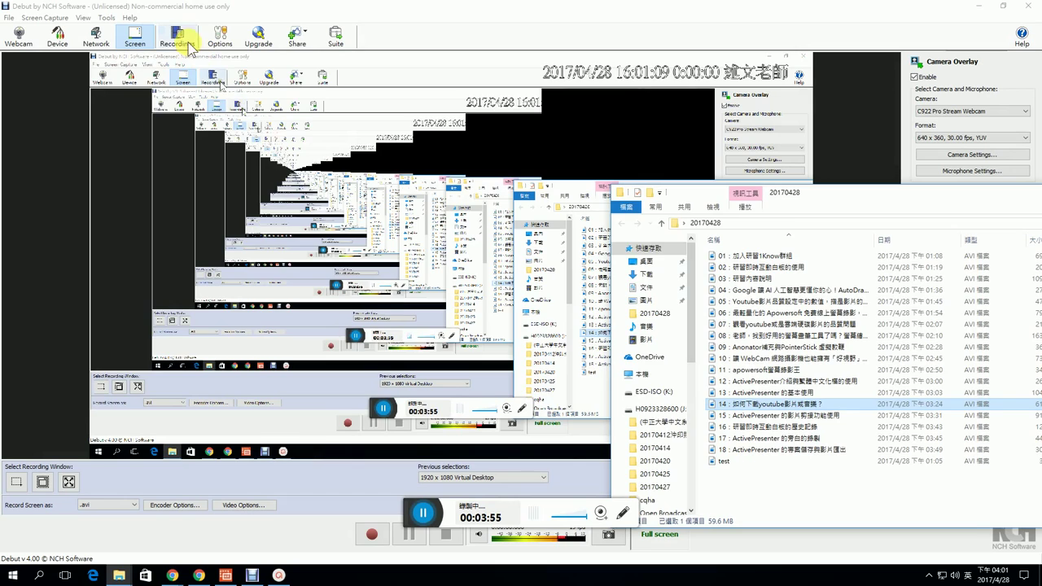
- Play recording 14 from Debut's recordings list, jump to about 0:50 and back to 0:30, pause it and close the player
left_click(178, 37)
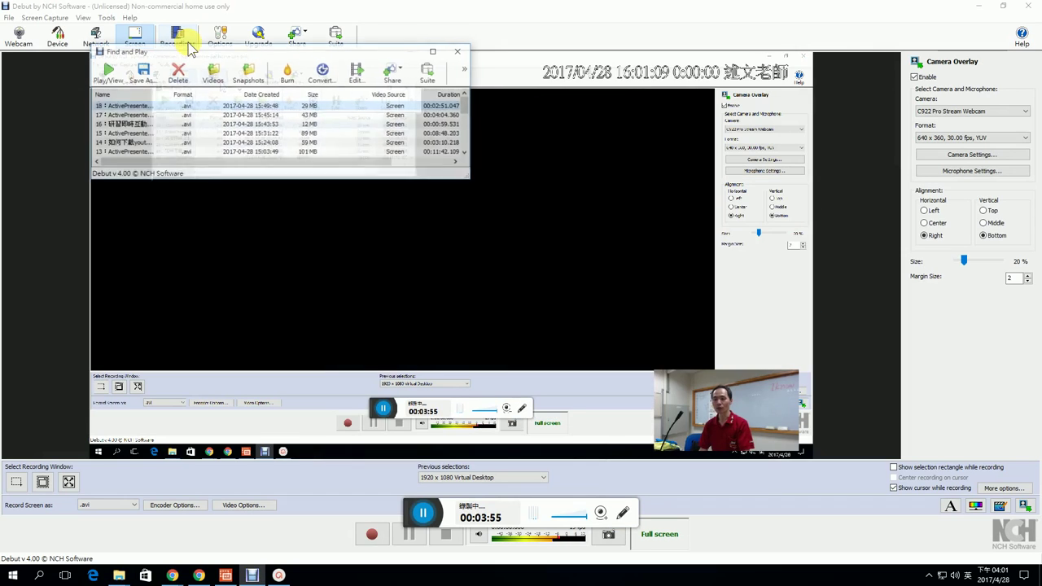
double_click(140, 143)
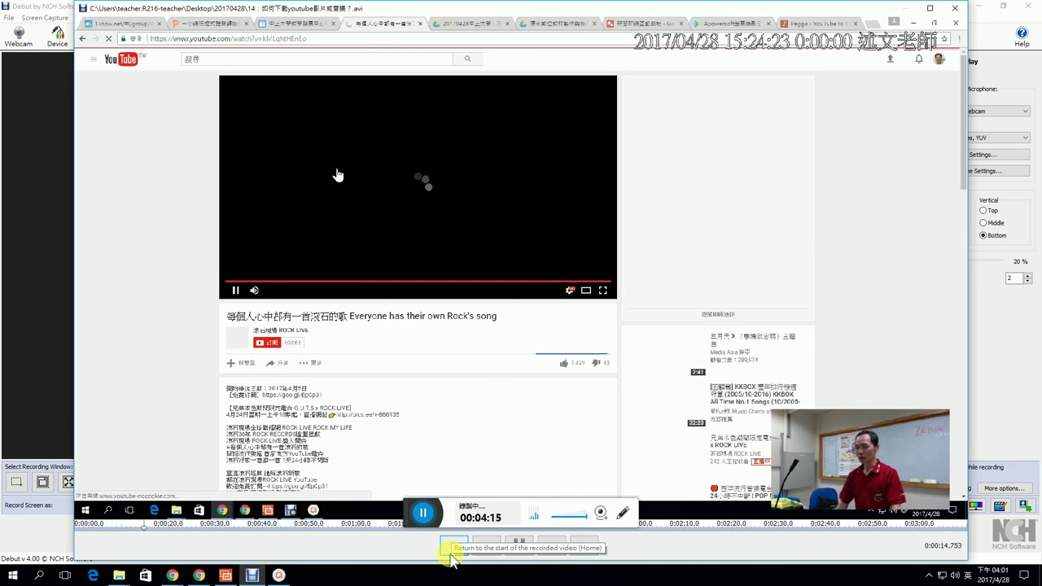
left_click(313, 531)
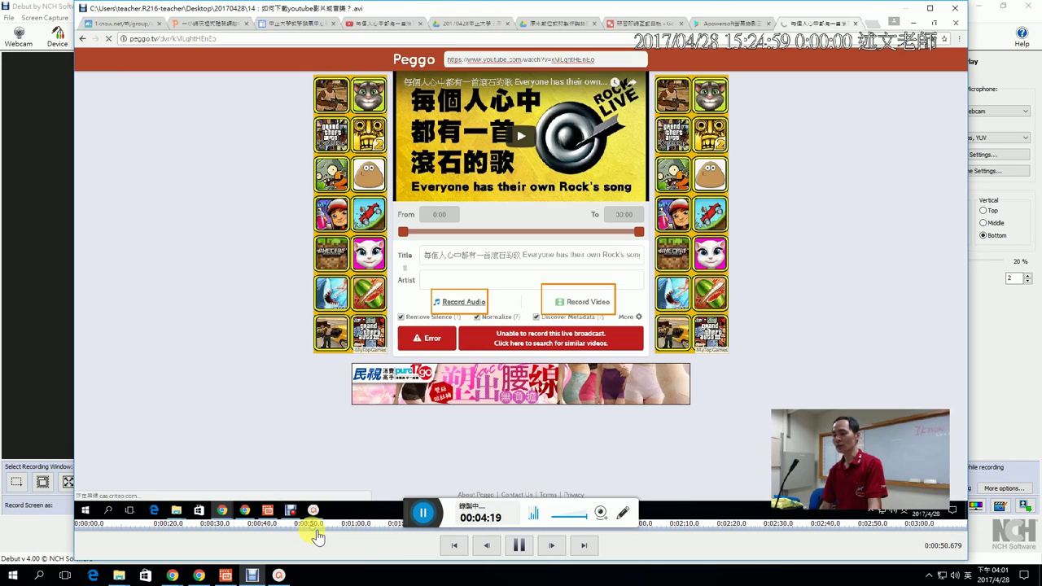
left_click(214, 530)
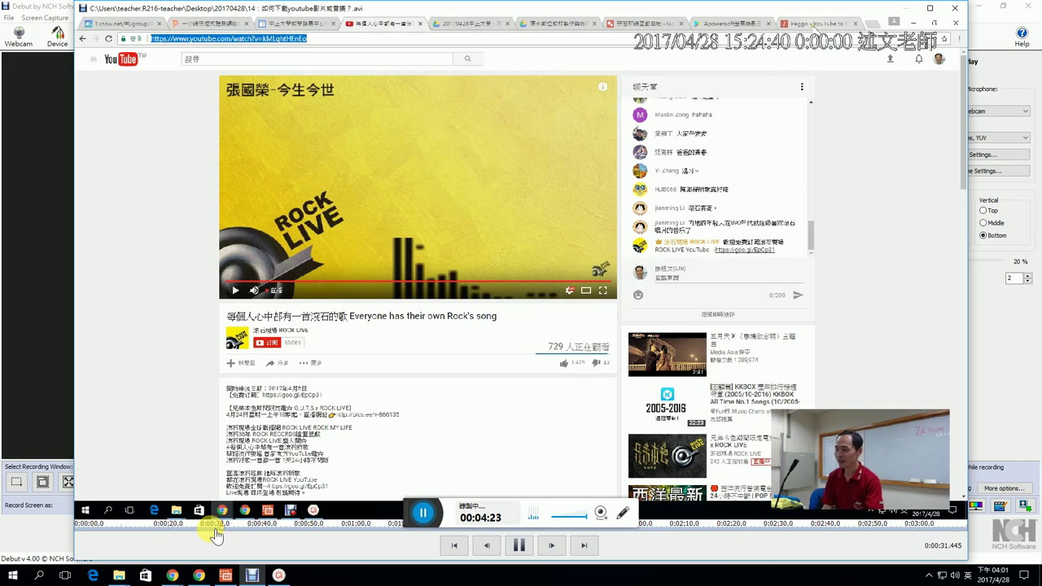
left_click(214, 530)
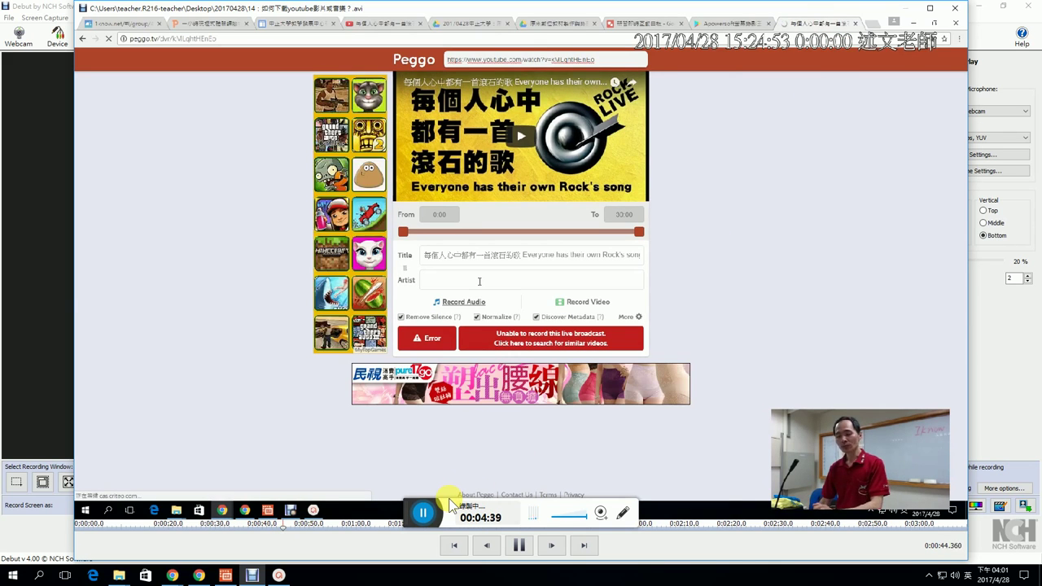
left_click(517, 547)
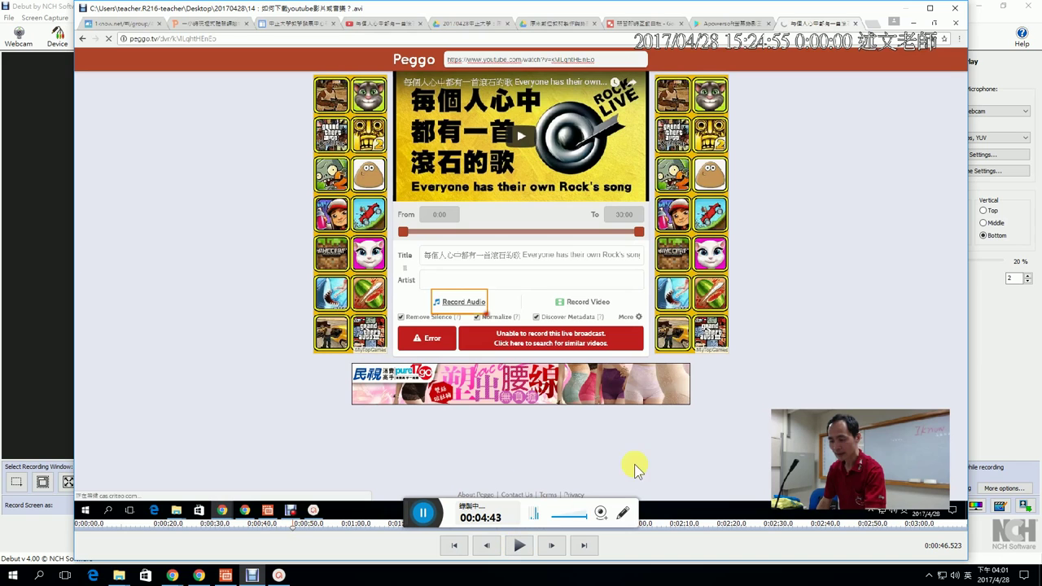
left_click(955, 8)
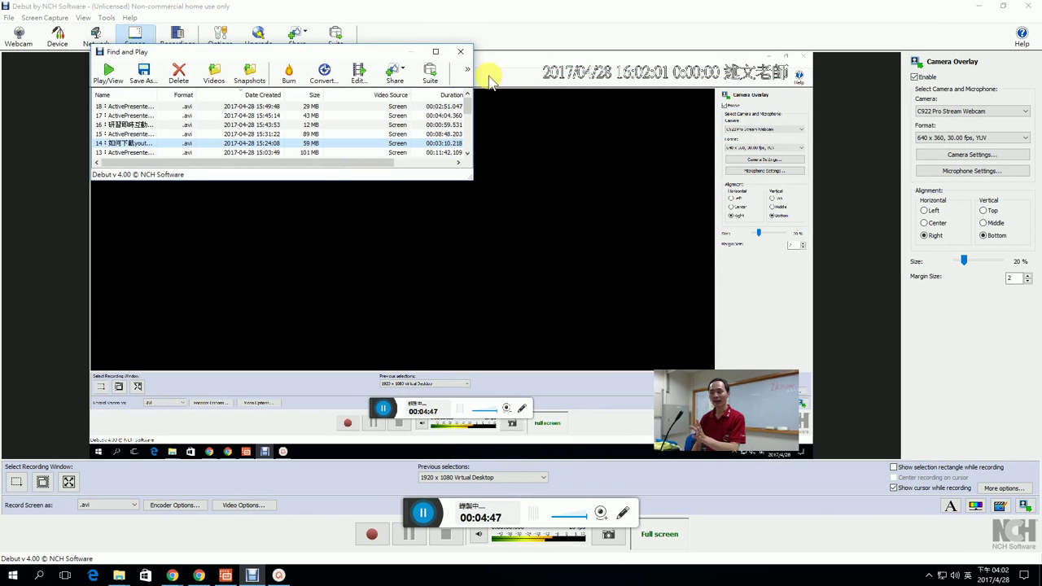
- Close the recordings list and review the available file formats for screen recording, keeping .avi
left_click(461, 54)
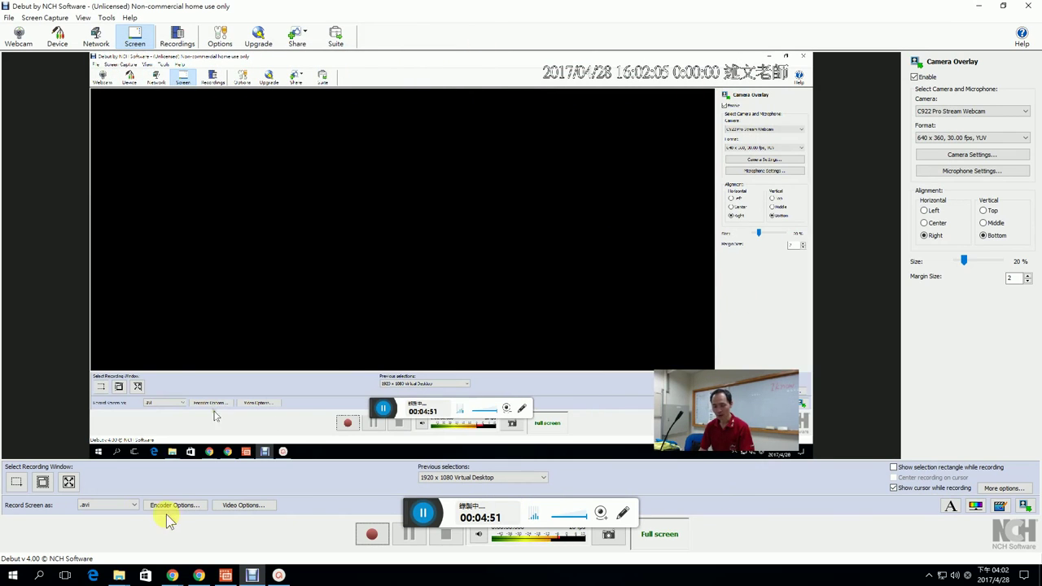
left_click(132, 506)
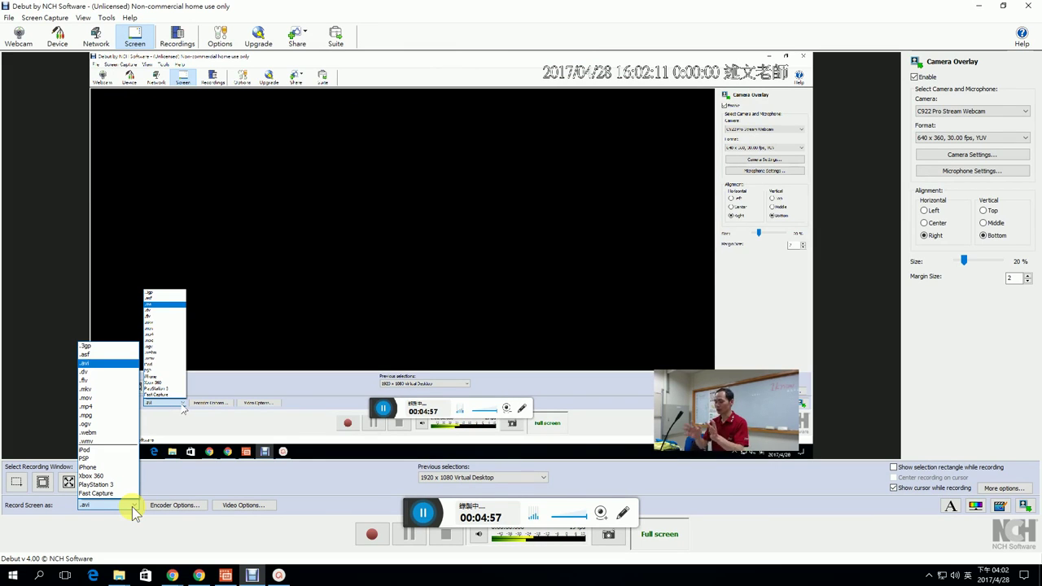
left_click(154, 556)
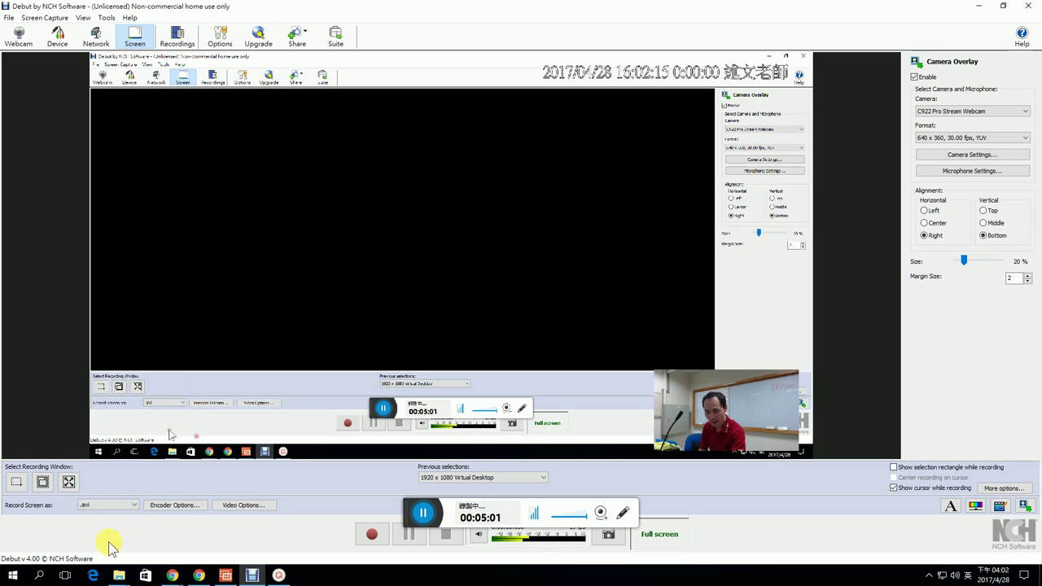
left_click(110, 503)
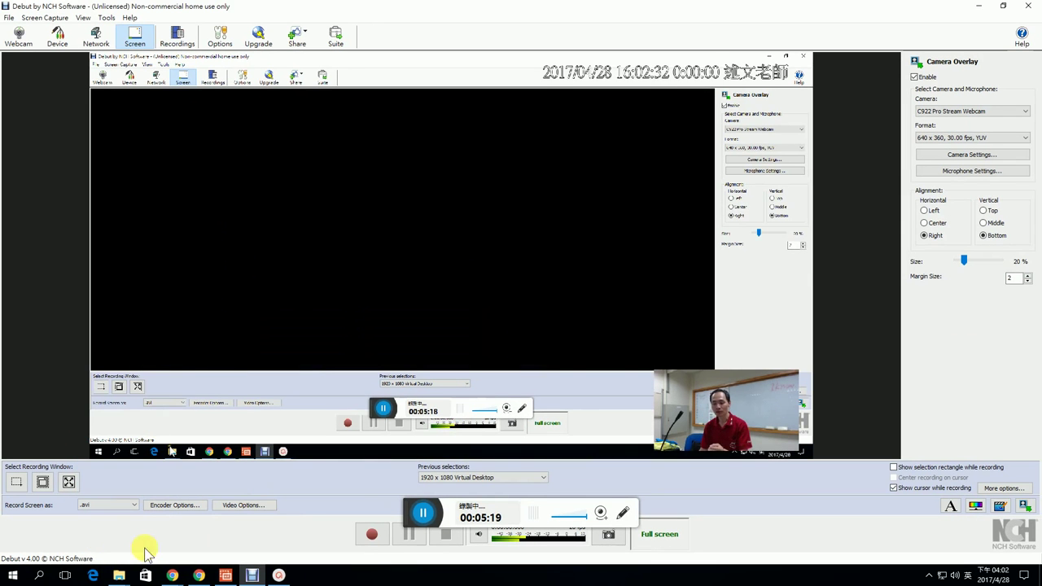
- Check the screen output video options and the AVI encoding settings, closing both dialogs without changes
left_click(248, 505)
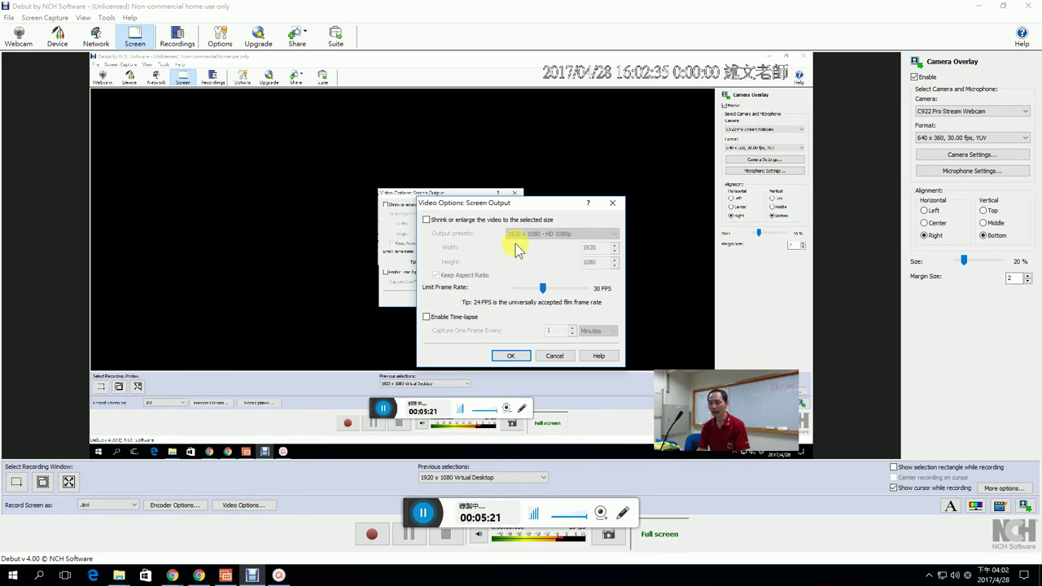
left_click(554, 355)
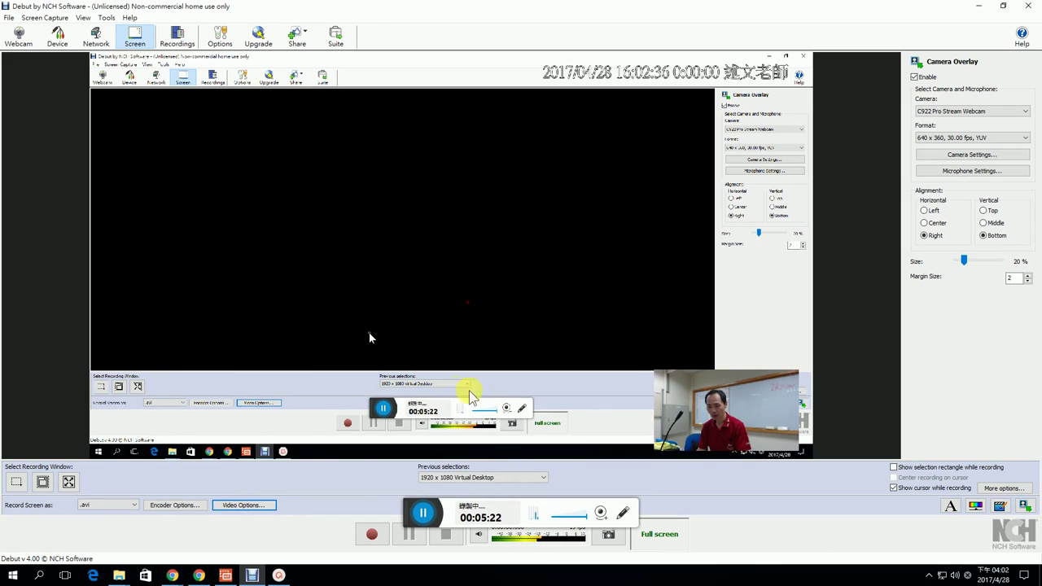
left_click(198, 502)
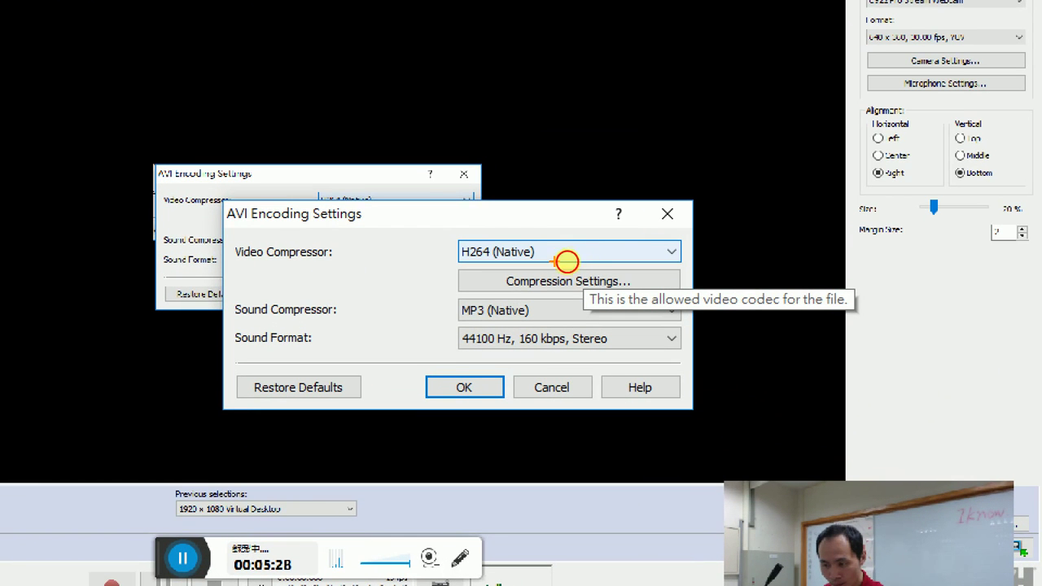
mouse_move(566, 261)
left_mouse_down()
mouse_move(506, 263)
mouse_move(523, 236)
mouse_move(566, 241)
mouse_move(557, 268)
left_mouse_up()
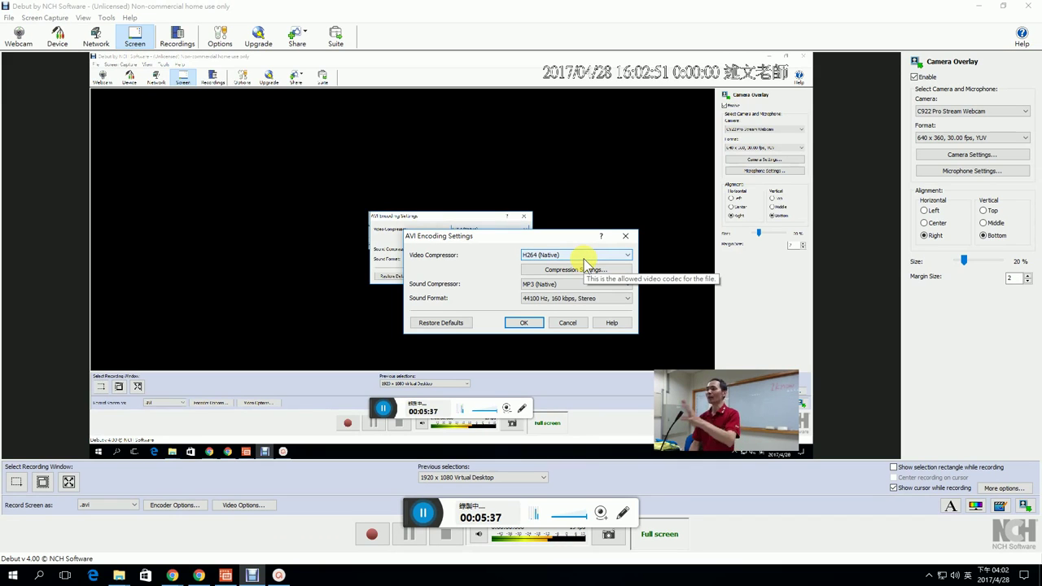
left_click(626, 236)
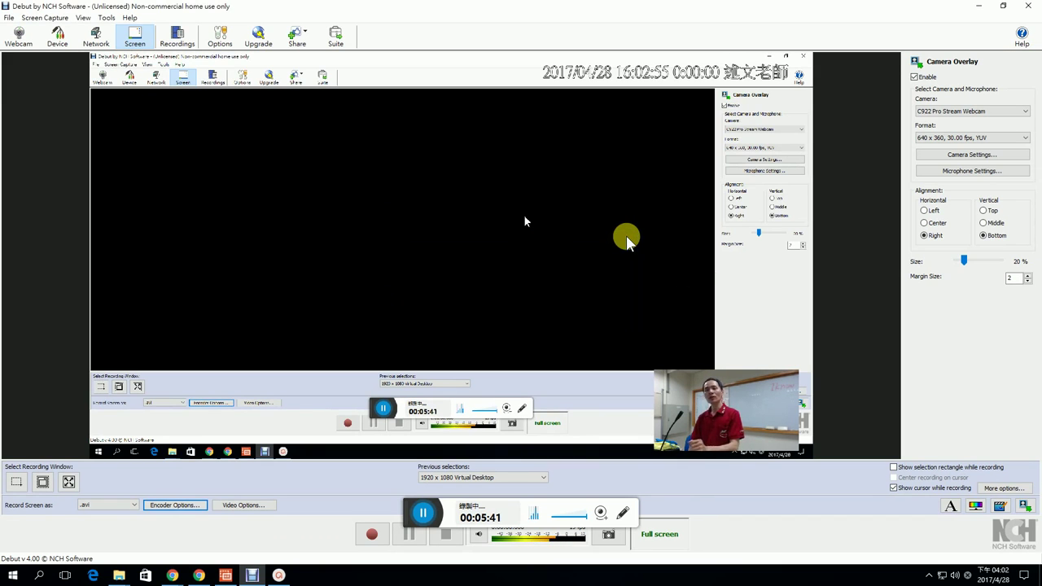